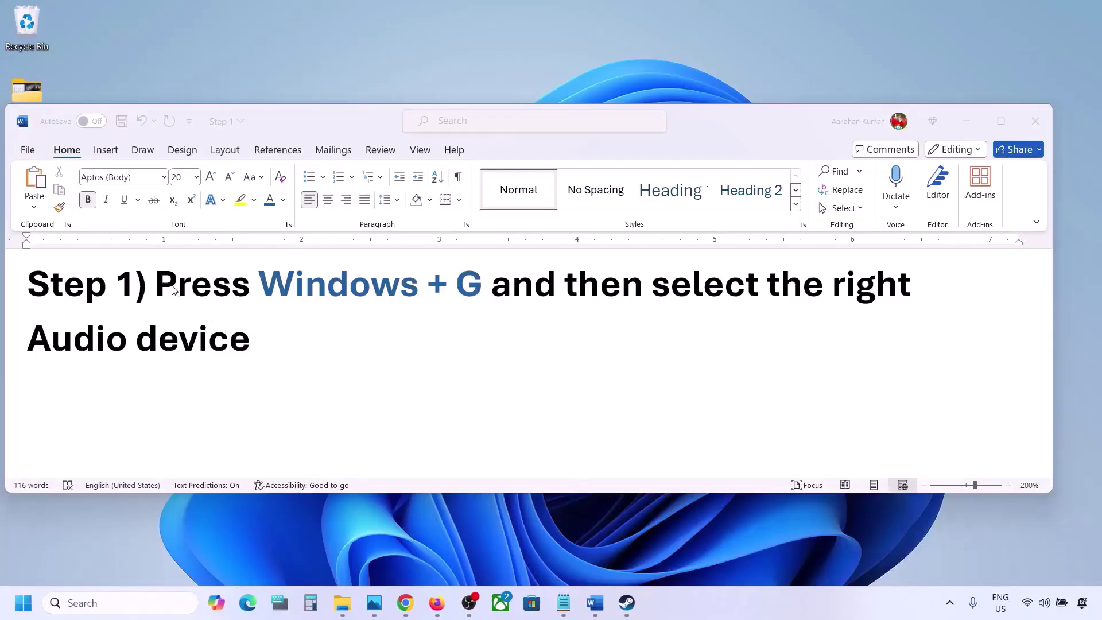
Highlight the Step 1 note in Word, then bring up the Xbox Game Bar overlay.
left_click_drag(173, 290, 256, 328)
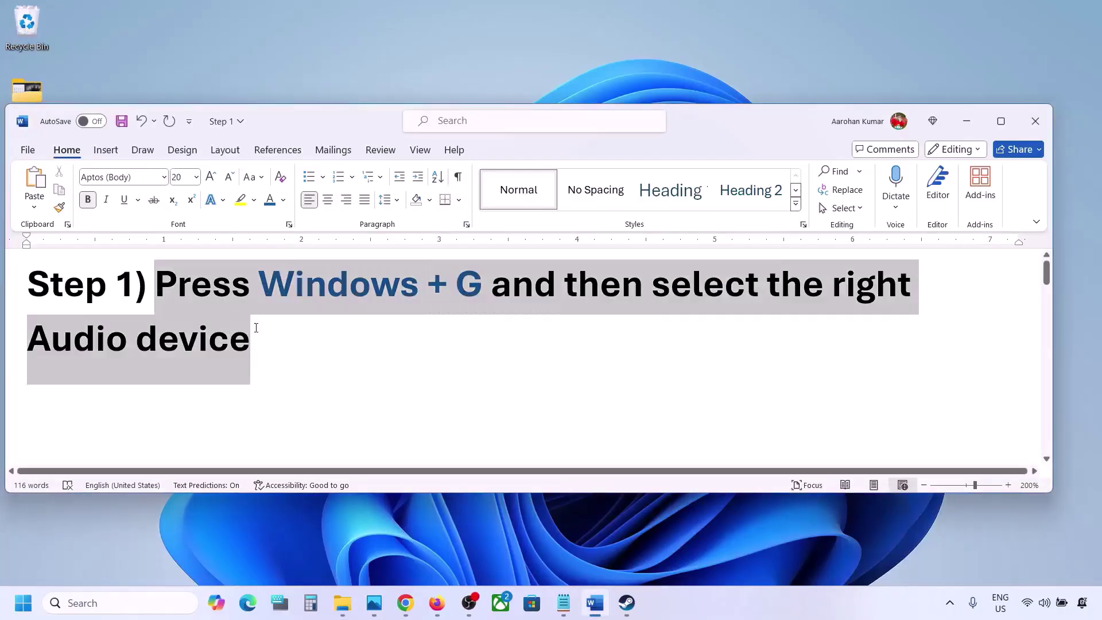
left_click(312, 354)
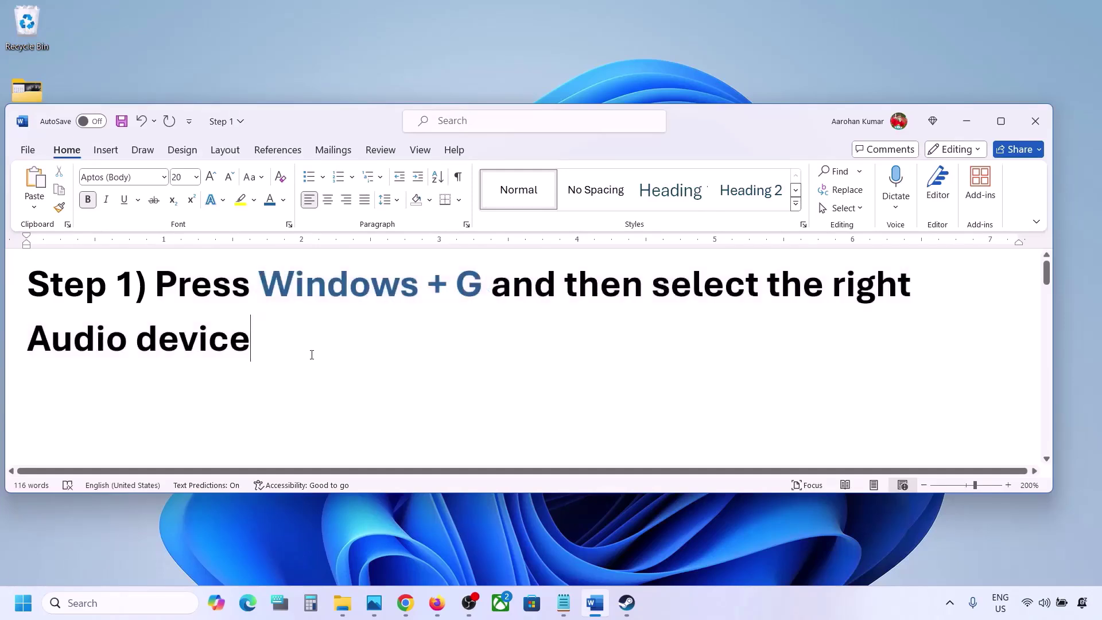
key("super+g")
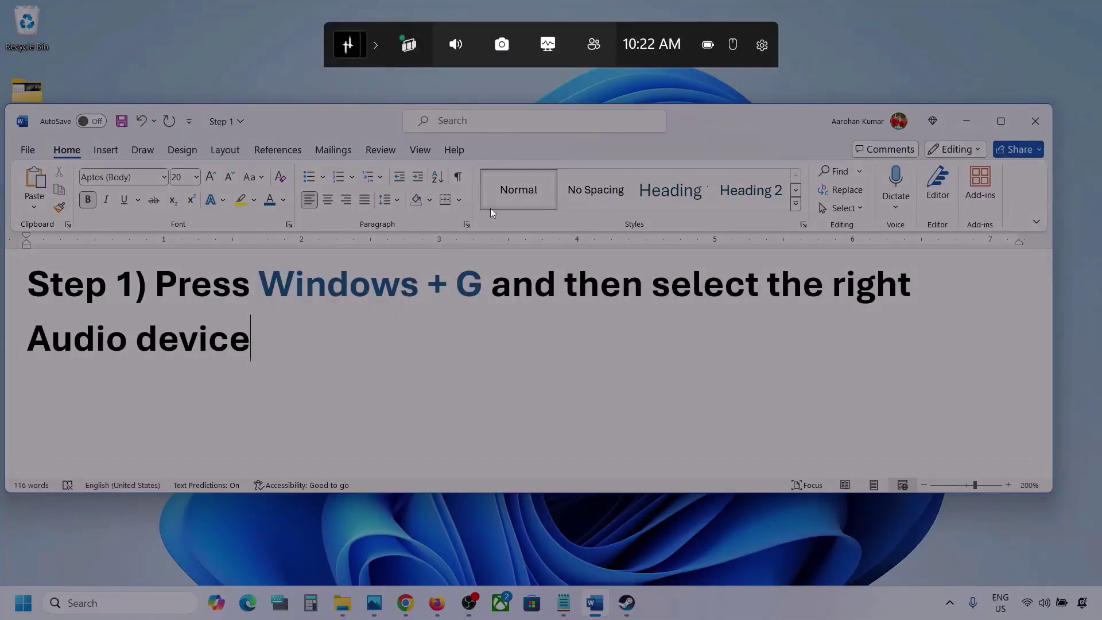
In the Game Bar Audio widget, choose Speakers (Realtek(R) Audio) as the Windows default output.
left_click(457, 49)
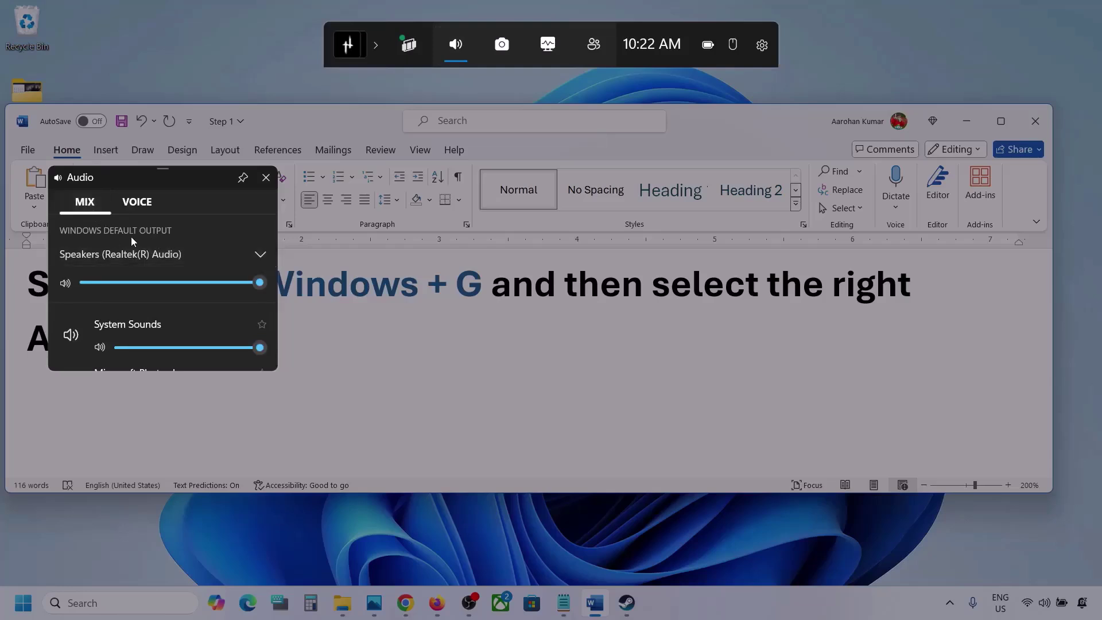
left_click(262, 255)
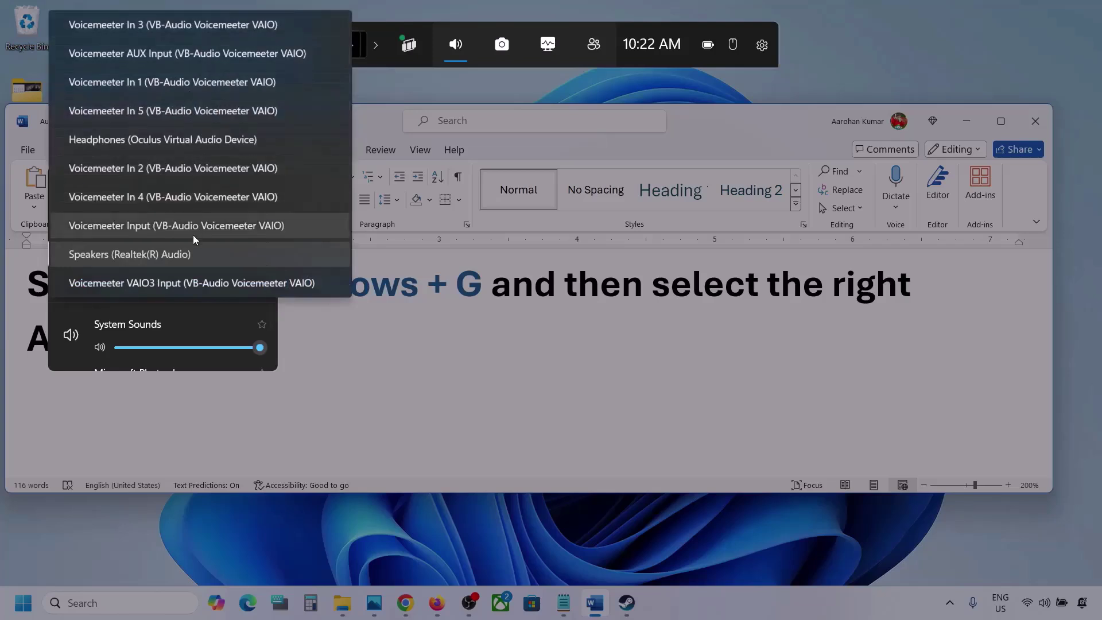
left_click(171, 256)
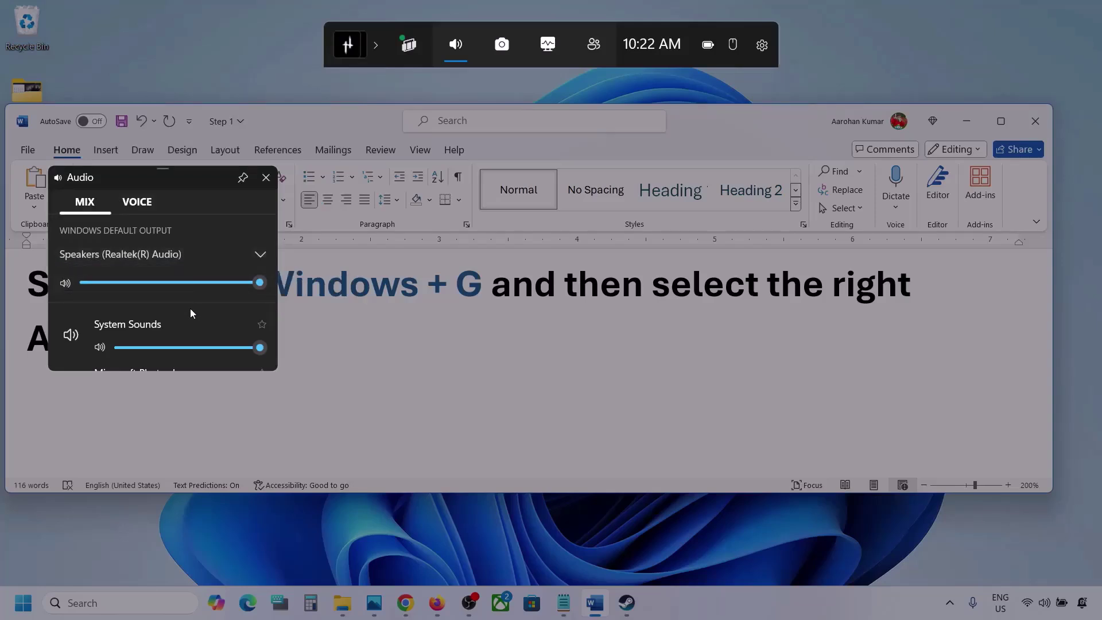
Enlarge the Audio panel and raise Microsoft Photos Legacy and Firefox (from 75) volumes to 100.
scroll(190, 323, "down", 1)
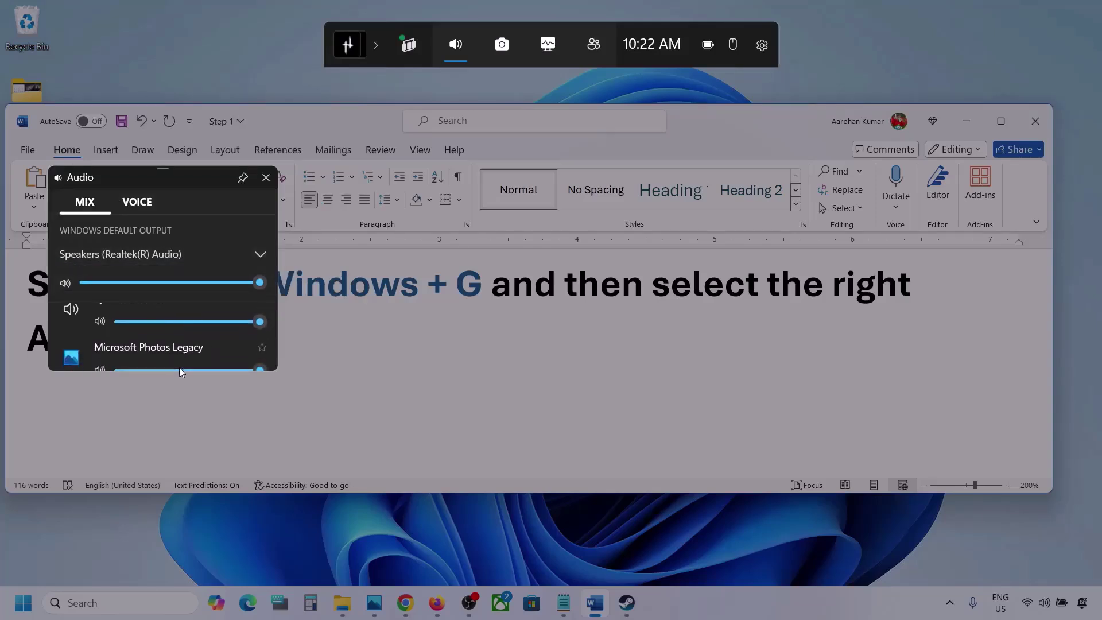
left_click_drag(179, 373, 172, 505)
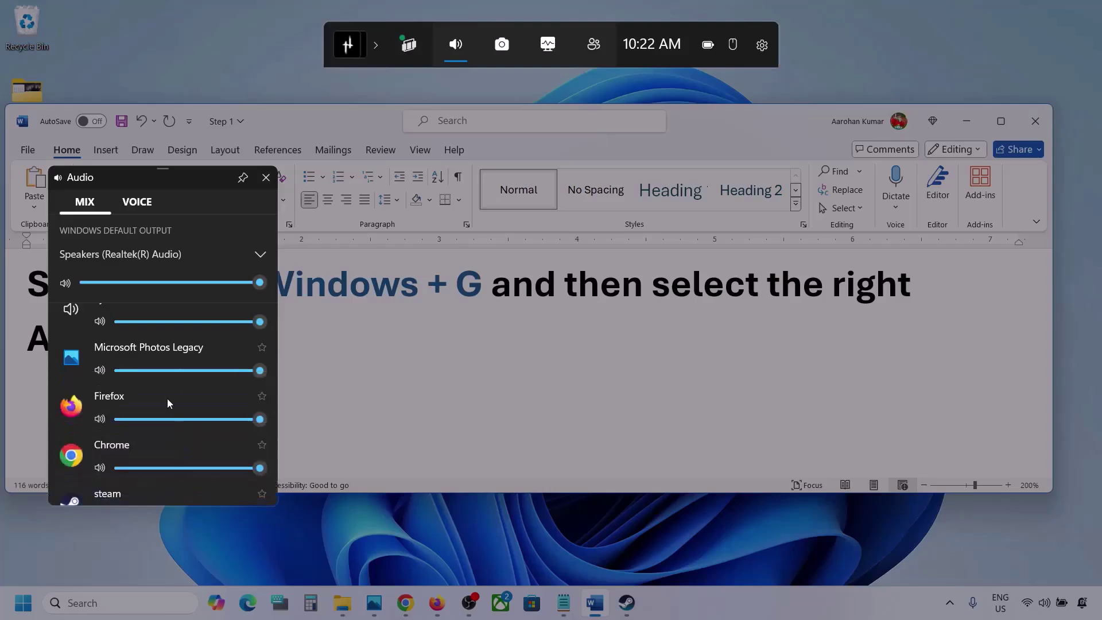
scroll(167, 398, "up", 1)
scroll(167, 402, "down", 1)
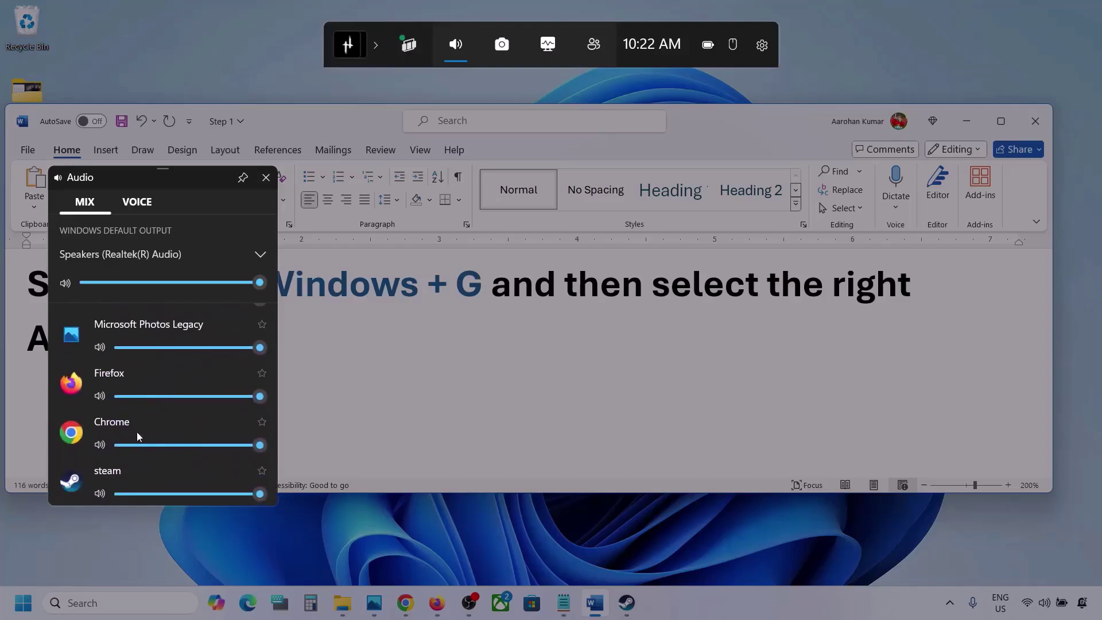
scroll(136, 409, "up", 1)
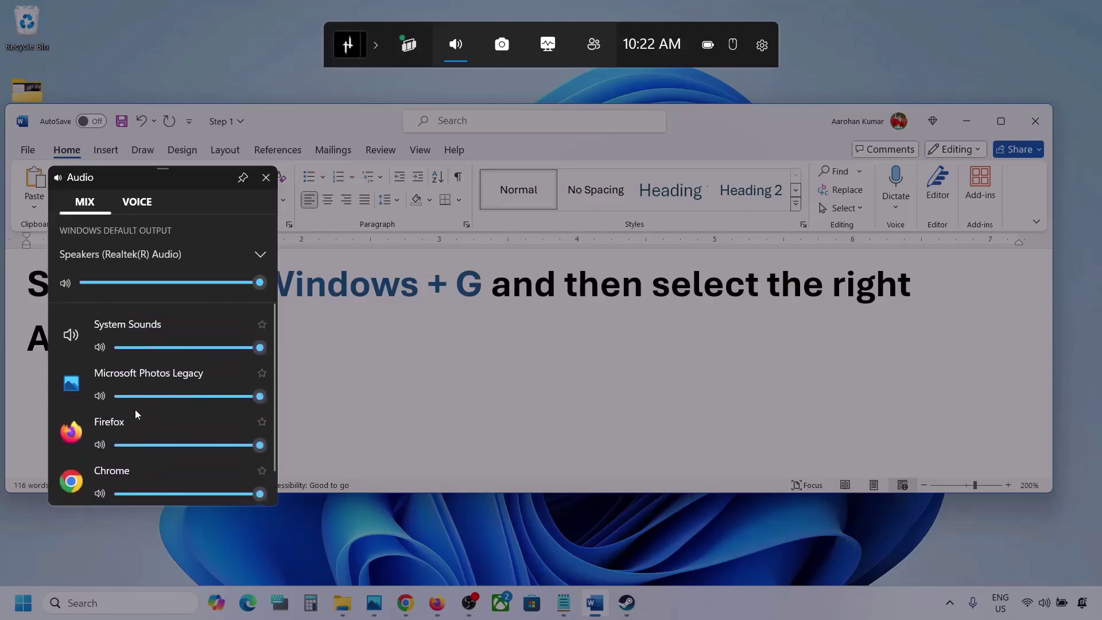
mouse_move(261, 396)
left_mouse_down()
mouse_move(173, 401)
mouse_move(275, 395)
left_mouse_up()
scroll(204, 418, "down", 1)
left_click_drag(229, 401, 280, 403)
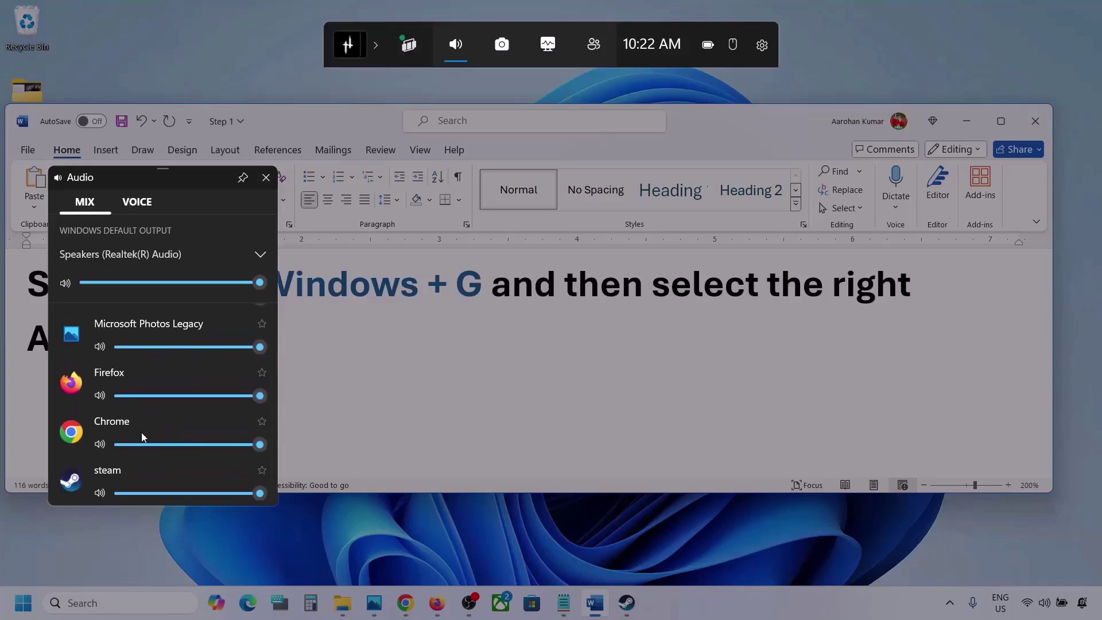
scroll(143, 450, "up", 1)
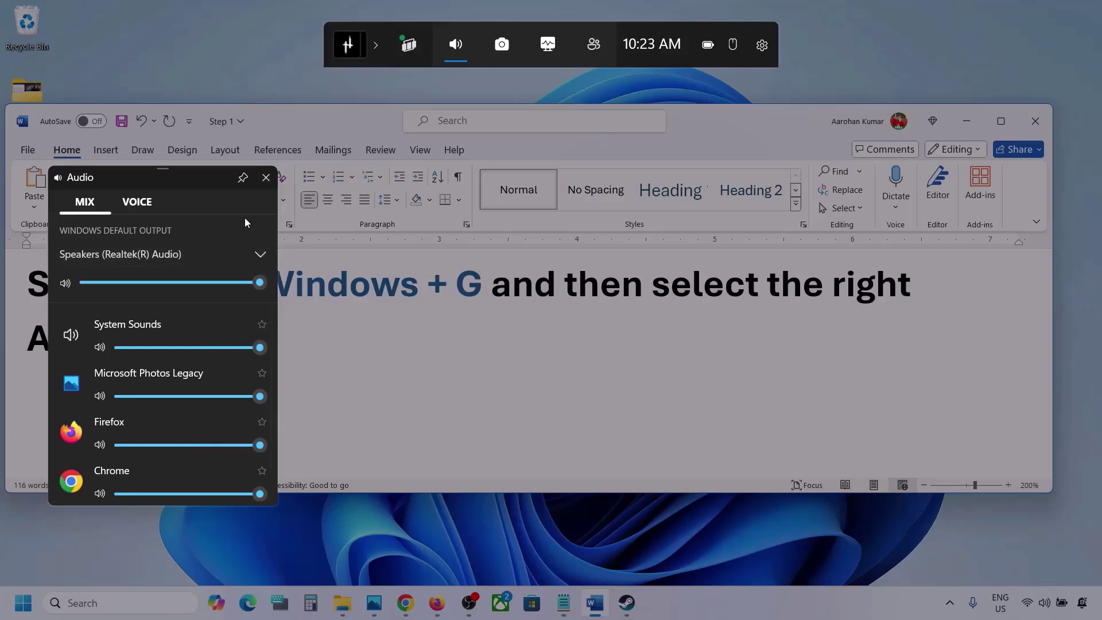
On the Voice tab, keep Microphone Array as the default input device.
left_click(135, 202)
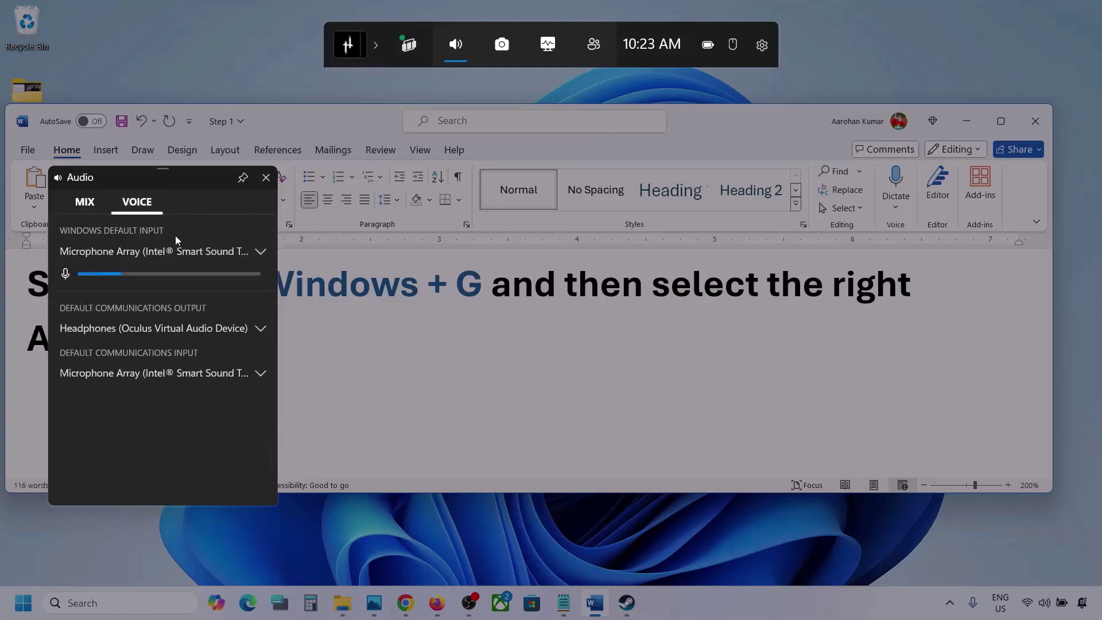
left_click(263, 252)
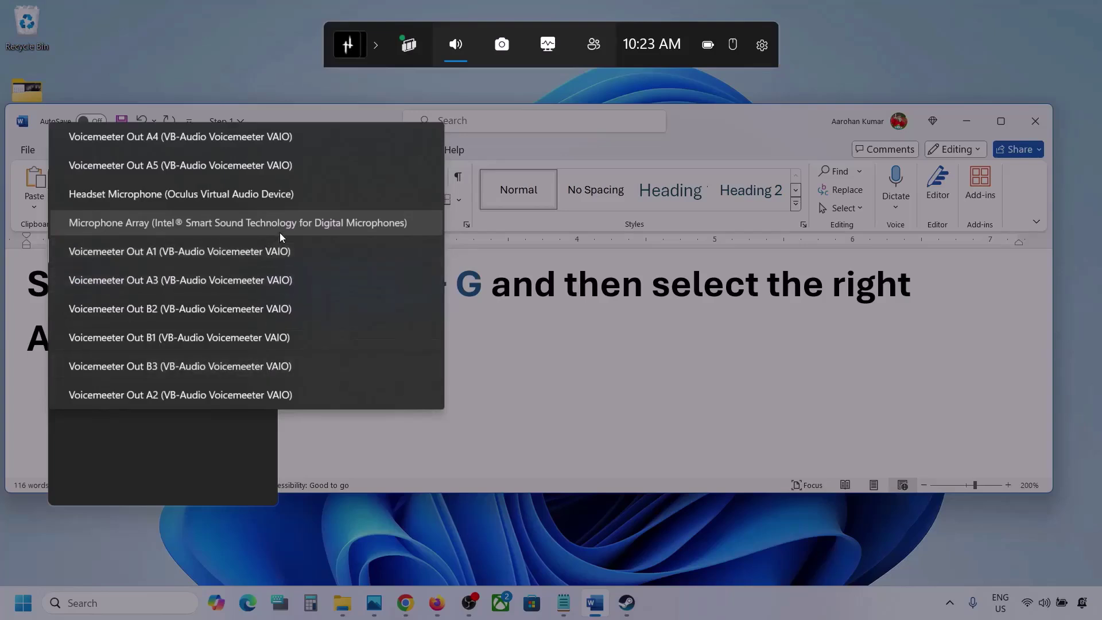
left_click(260, 225)
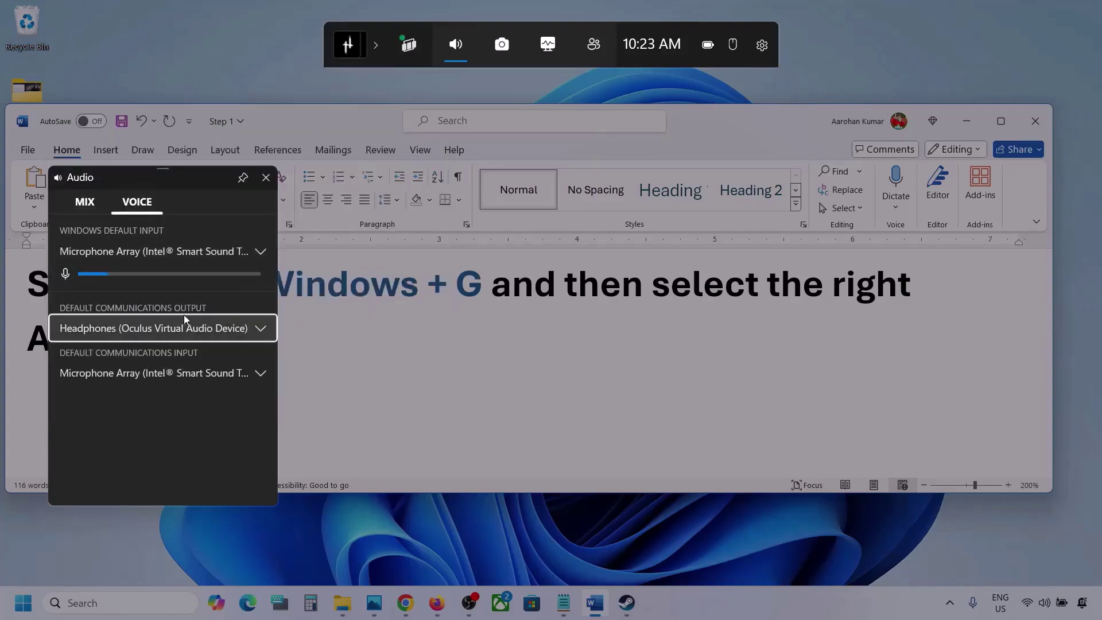
Set communications output to Speakers (Realtek(R) Audio) and communications input to Microphone Array, then close the widget.
left_click(262, 331)
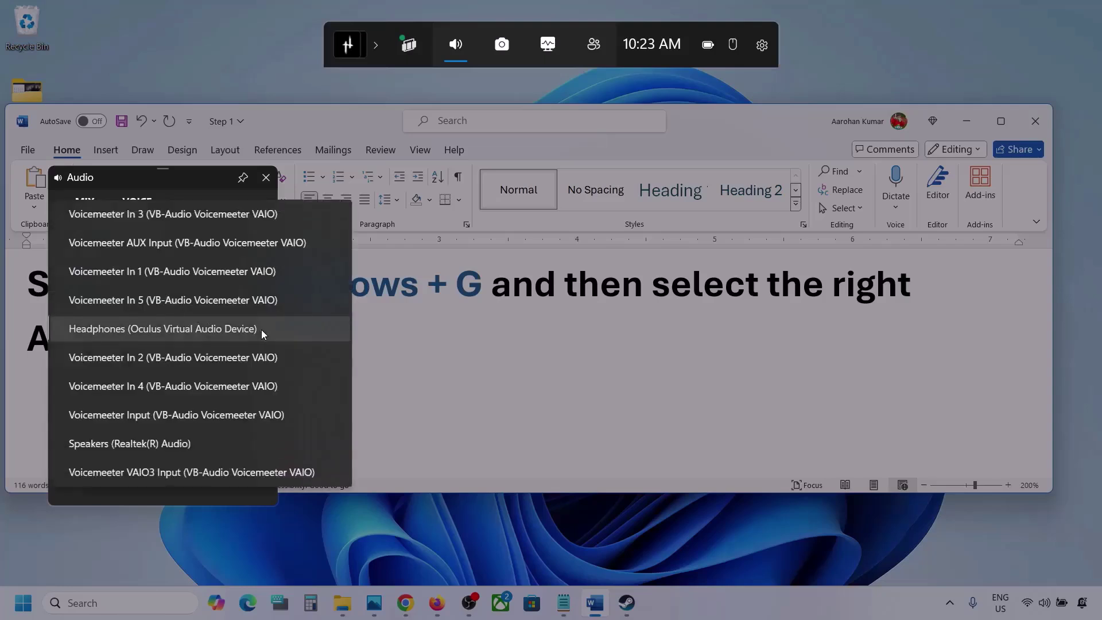
left_click(174, 444)
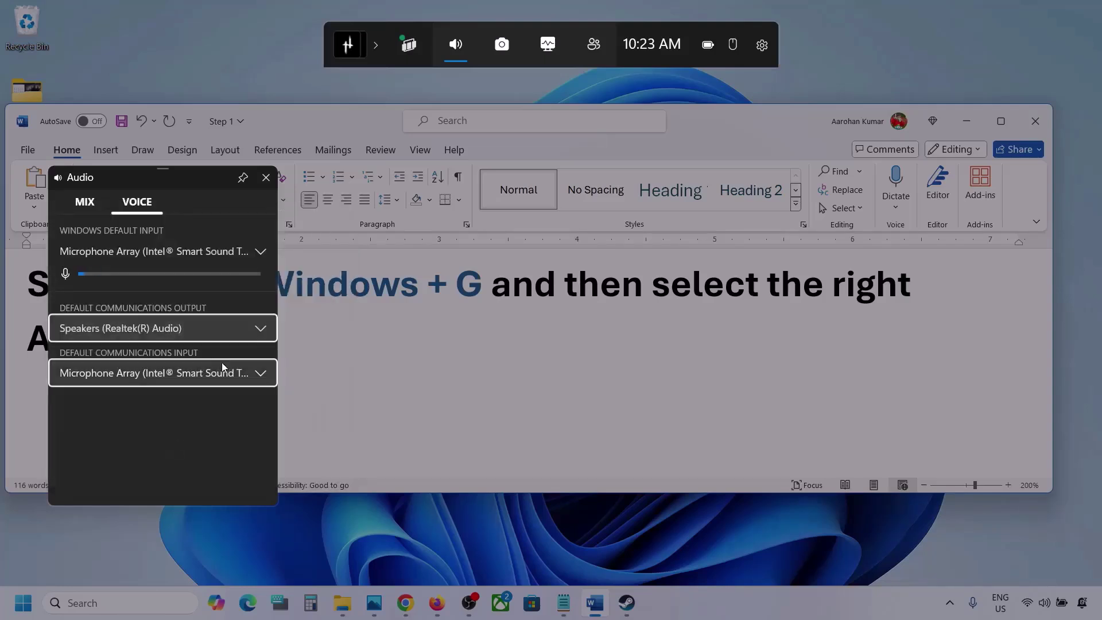
left_click(257, 374)
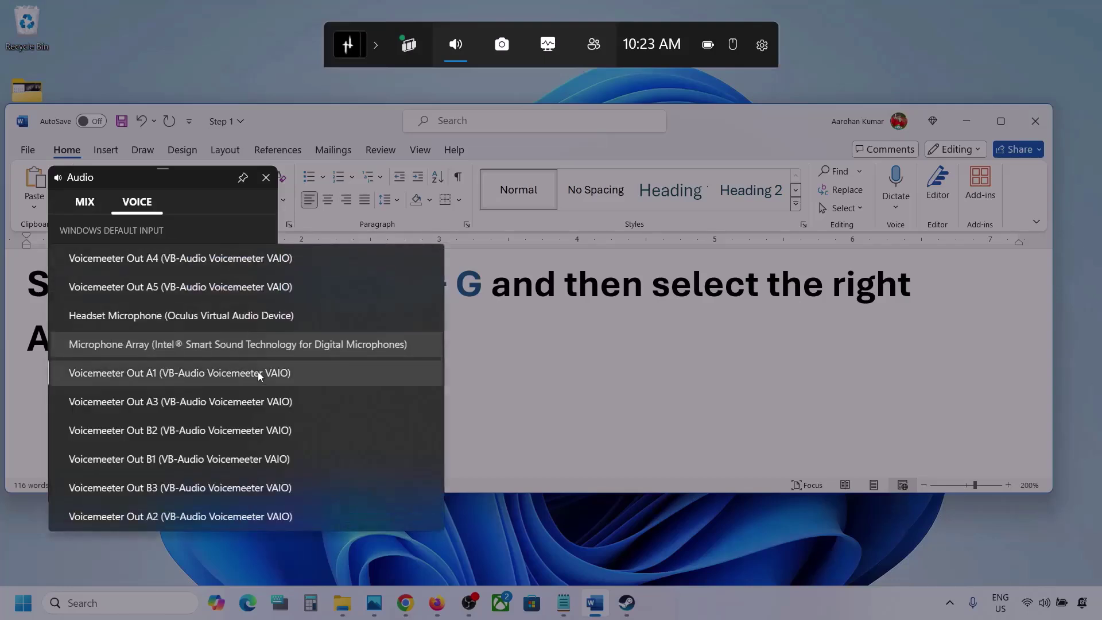
left_click(299, 340)
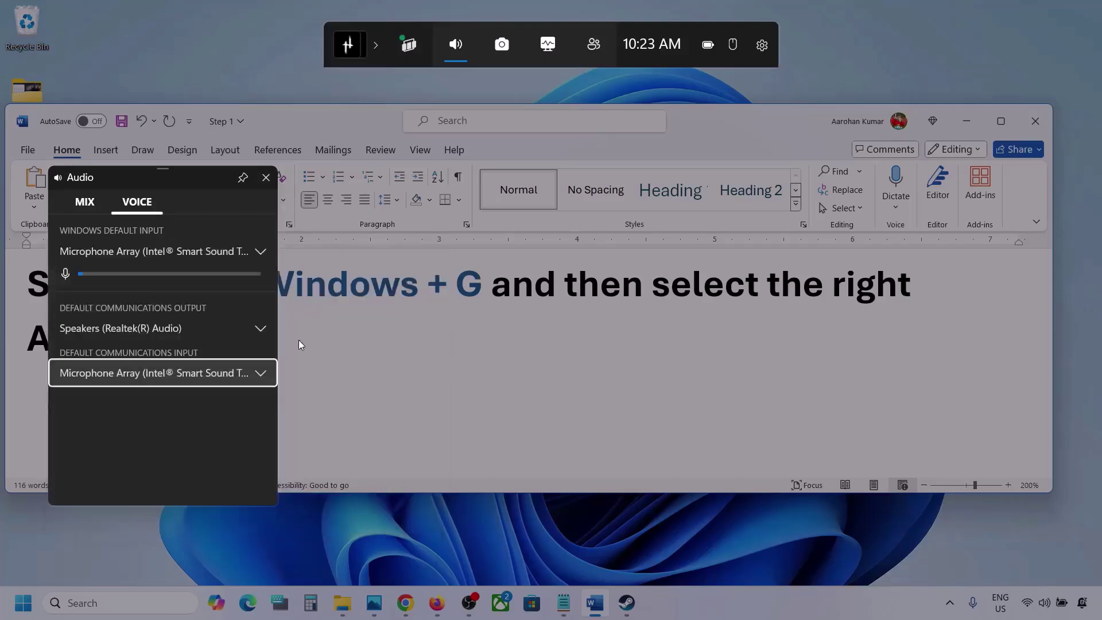
left_click(266, 179)
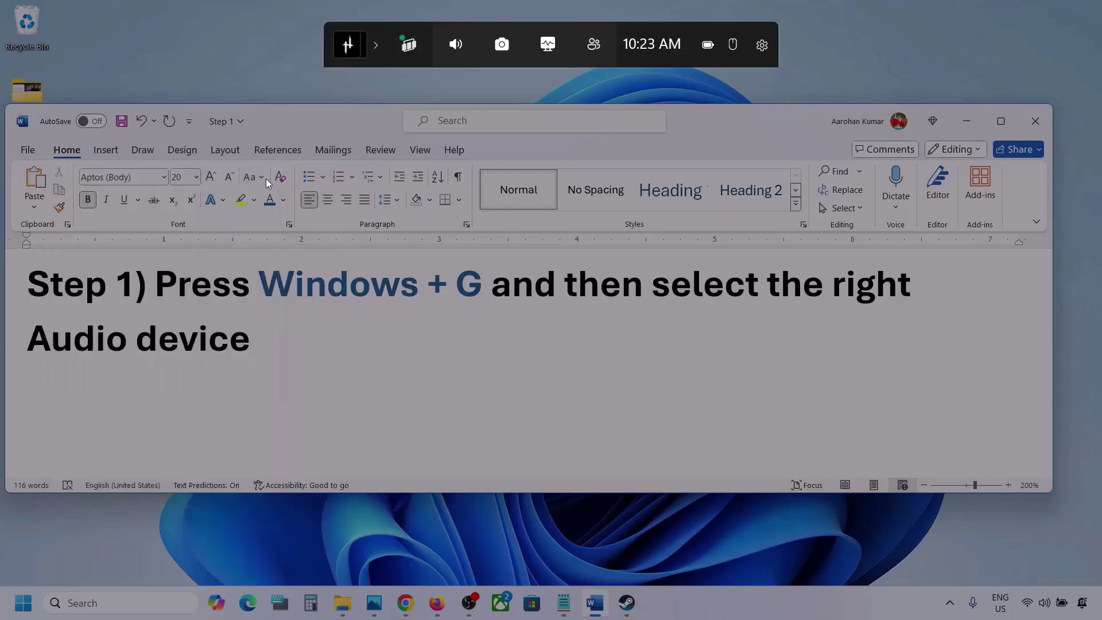
Dismiss the Game Bar overlay and return to the Word document.
left_click(598, 84)
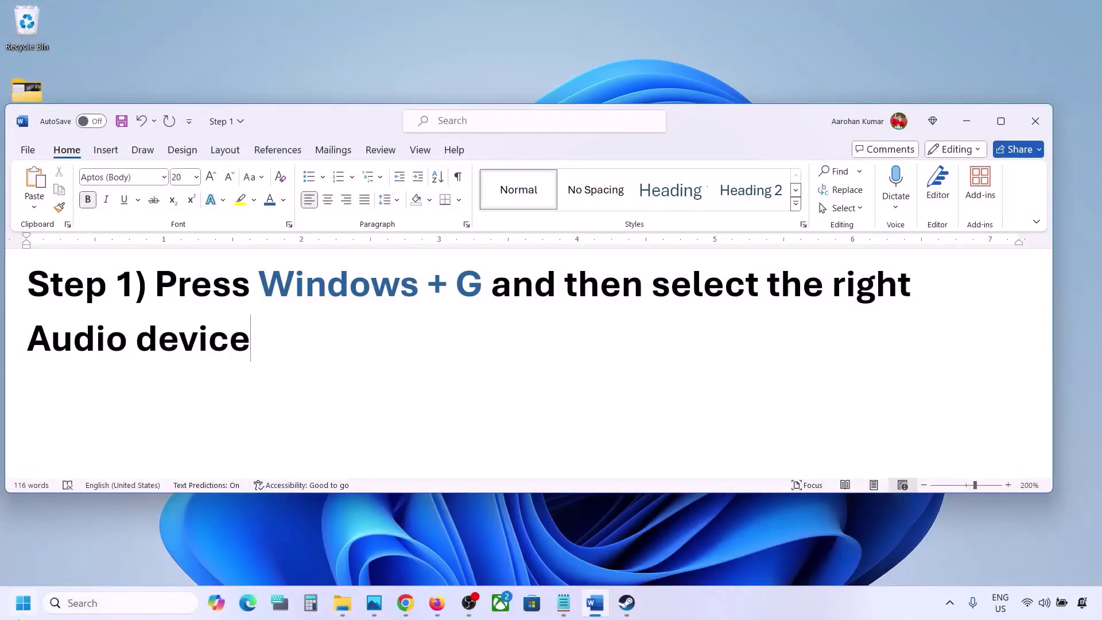
left_click(23, 603)
left_click(517, 451)
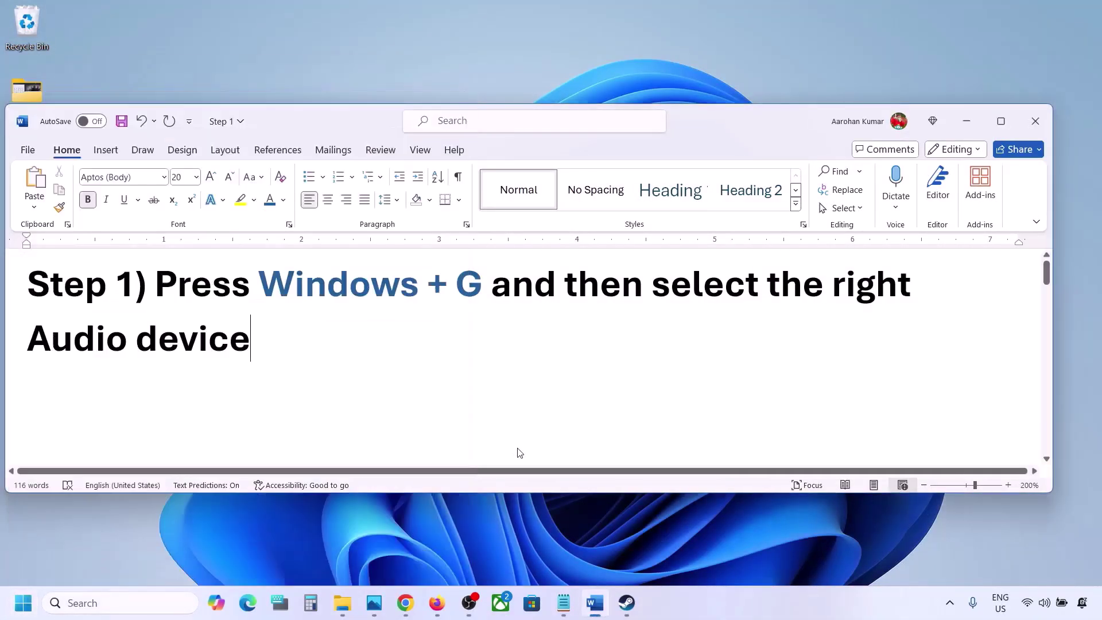
Highlight Step 2's 'Make sure volume is not mute', minimize Word and open the tray sound menu.
scroll(516, 450, "down", 5)
left_click_drag(171, 318, 670, 319)
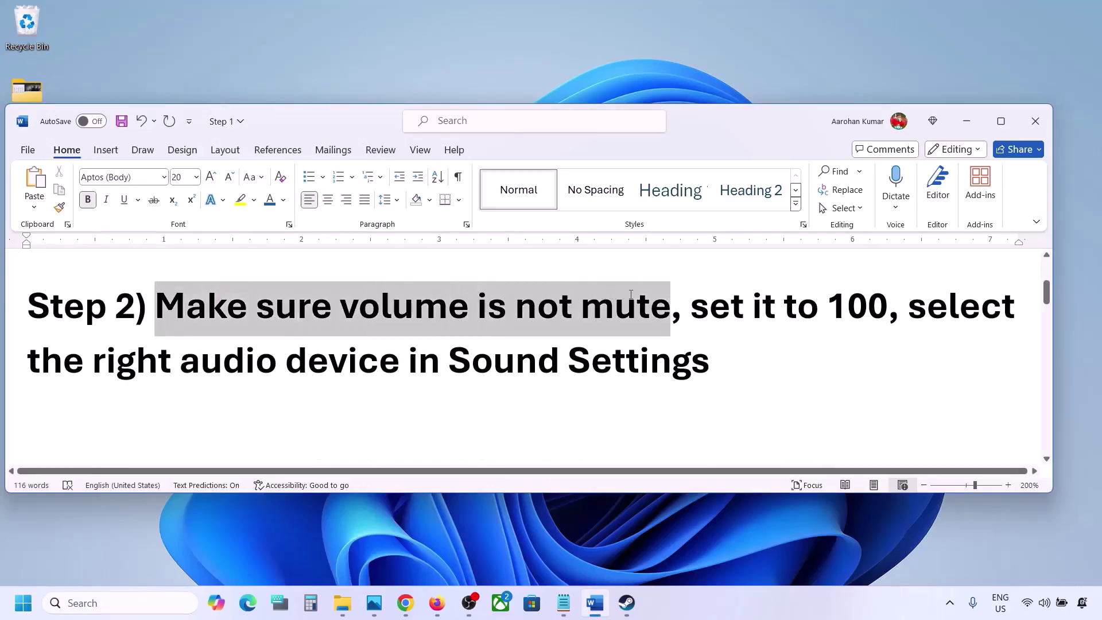
left_click(966, 121)
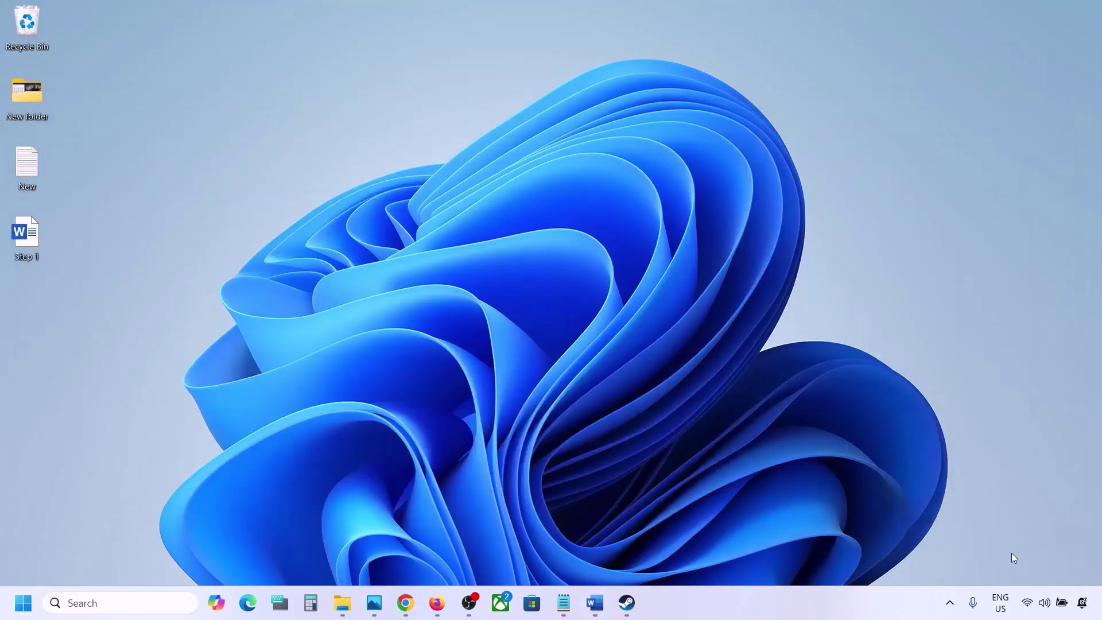
right_click(1048, 607)
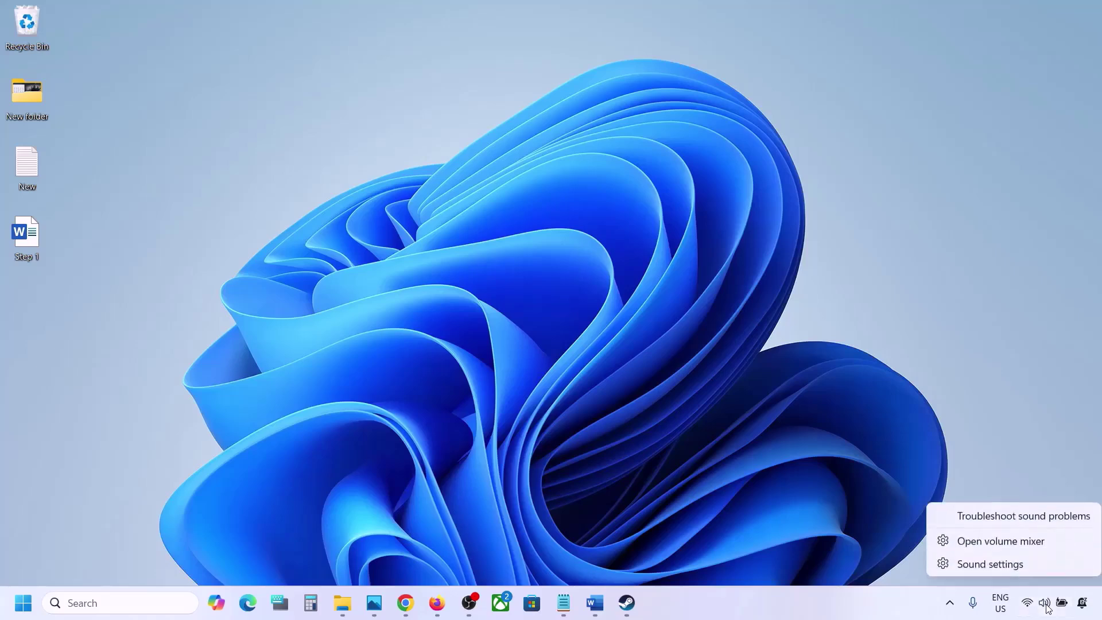
Check each app's level in the Settings volume mixer, trying Steam's slider, then close Settings.
left_click(1014, 549)
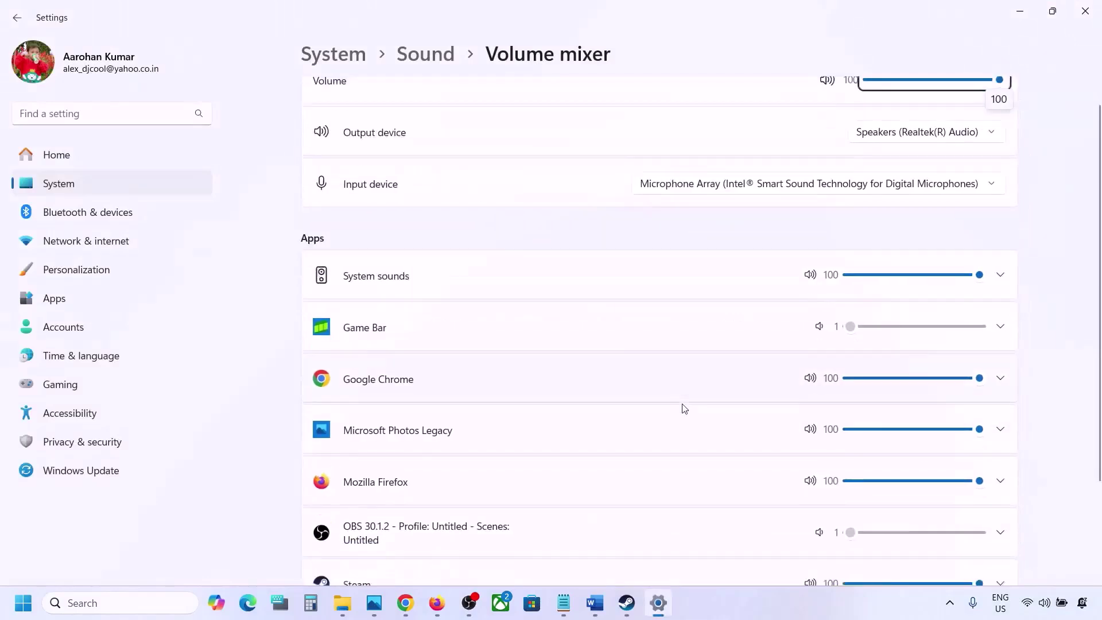
scroll(685, 408, "down", 1)
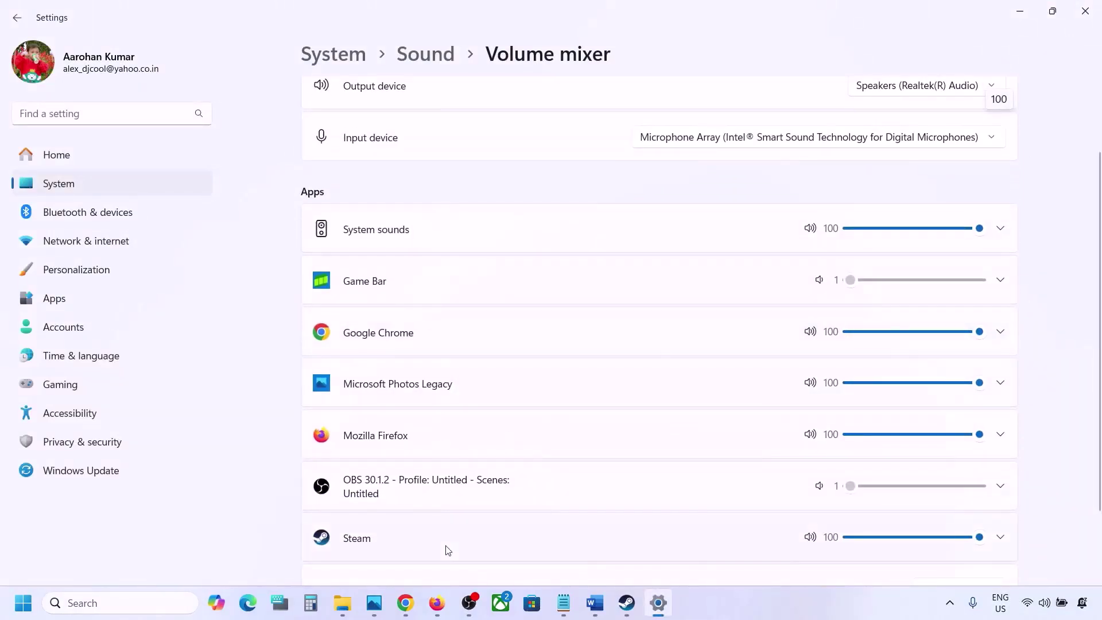
scroll(634, 494, "down", 1)
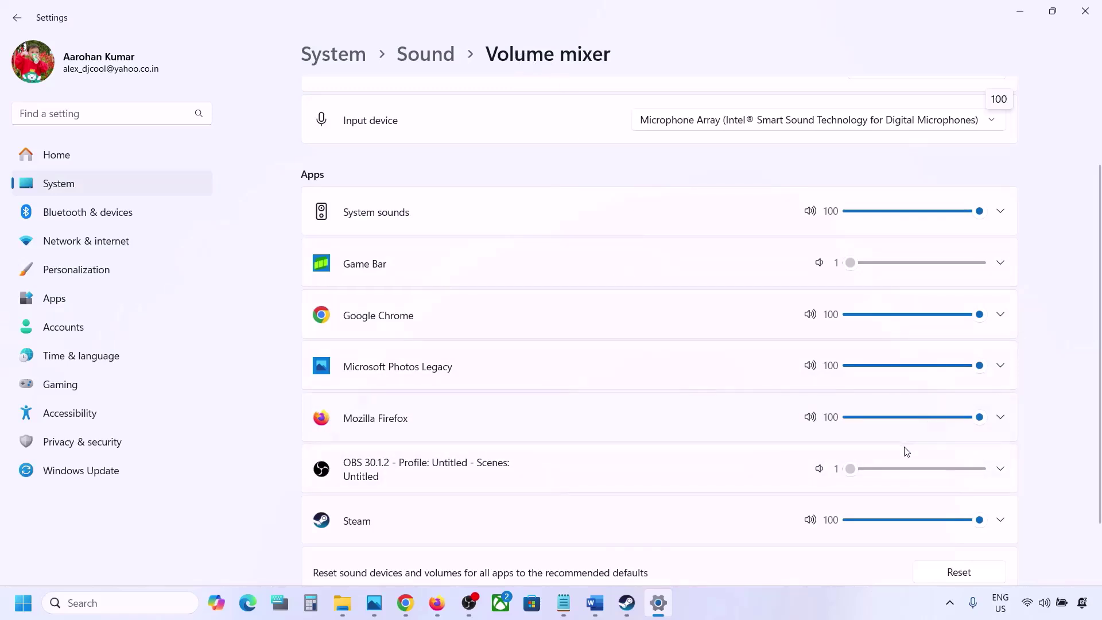
mouse_move(980, 519)
left_mouse_down()
mouse_move(899, 521)
mouse_move(995, 520)
left_mouse_up()
left_click(1085, 11)
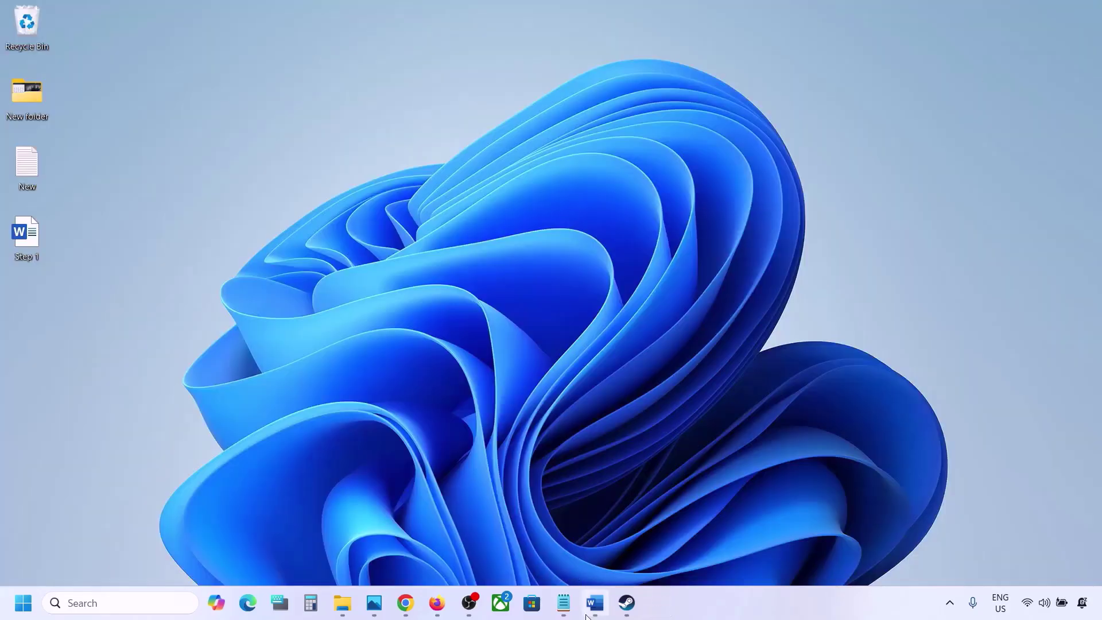
Restore Word, highlight the Step 2 line about choosing the right audio device, then open the tray sound menu.
left_click(594, 603)
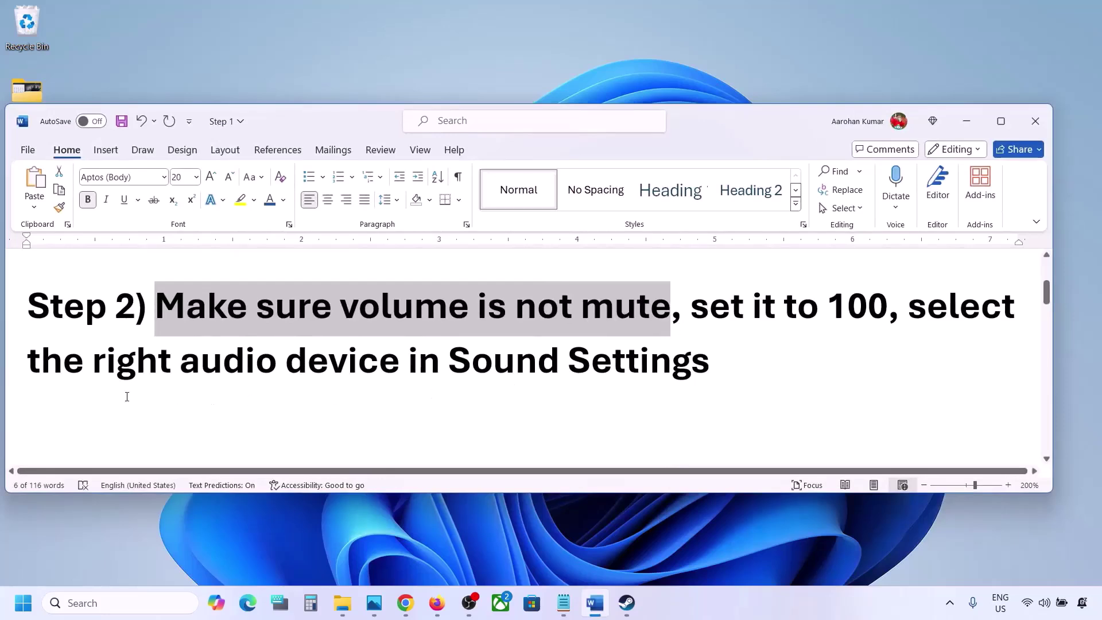
left_click_drag(91, 373, 710, 370)
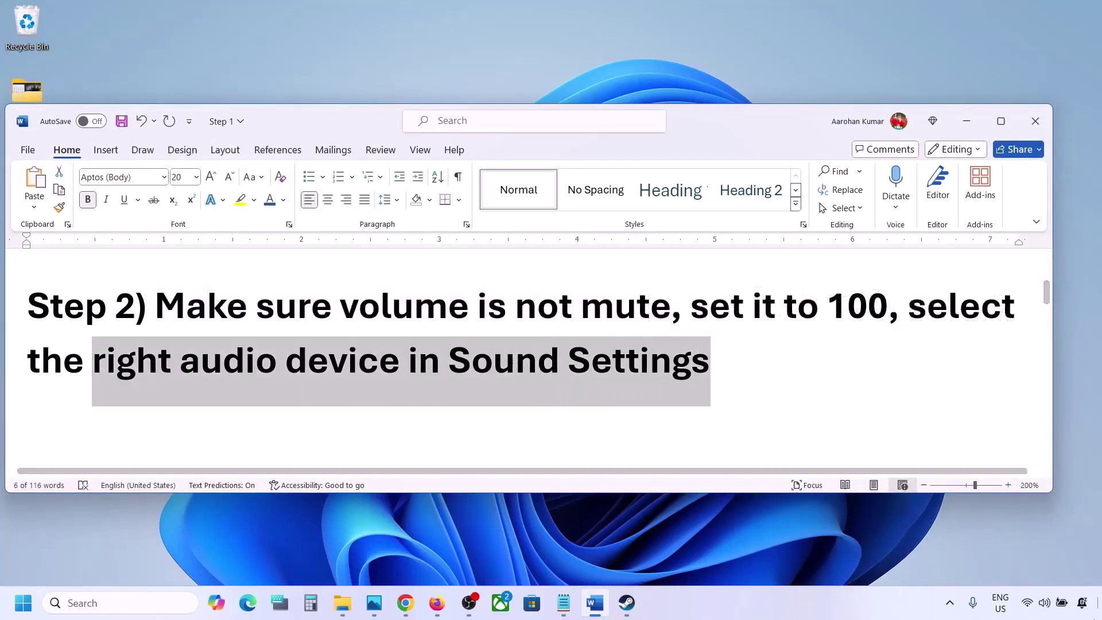
left_click(1061, 602)
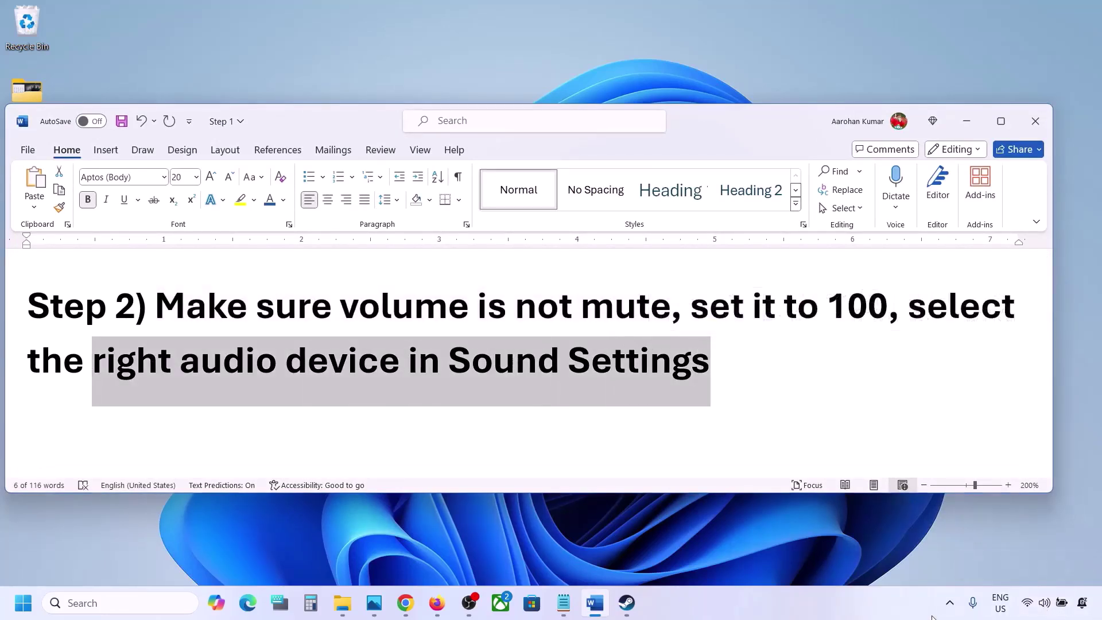
right_click(1045, 603)
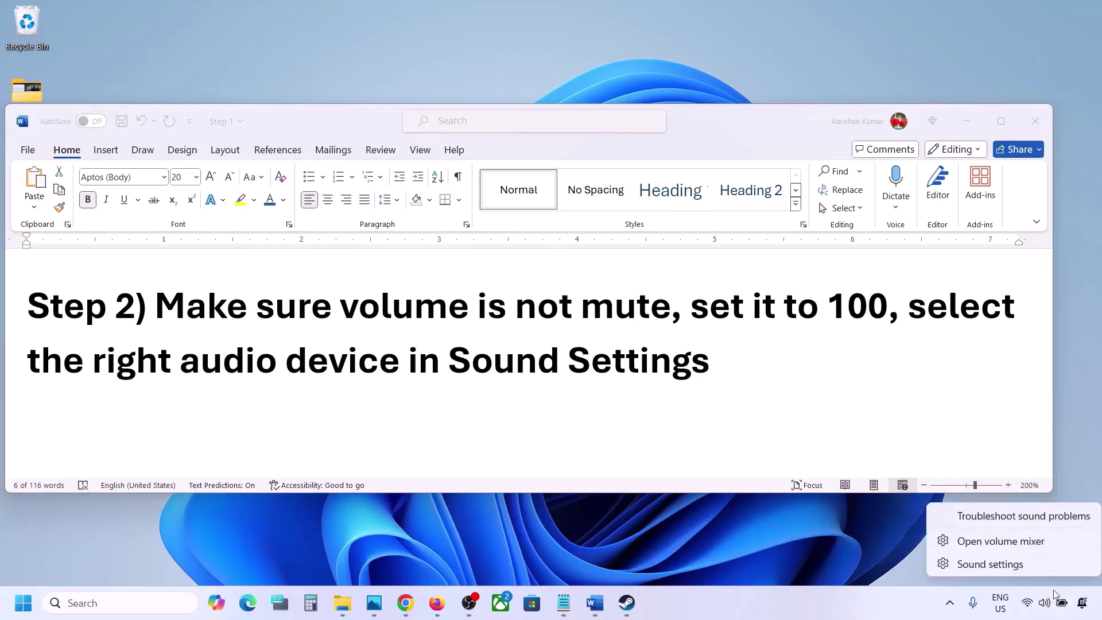
Open Sound settings and confirm Speakers (Realtek(R) Audio) is the output device at volume 100.
left_click(1006, 565)
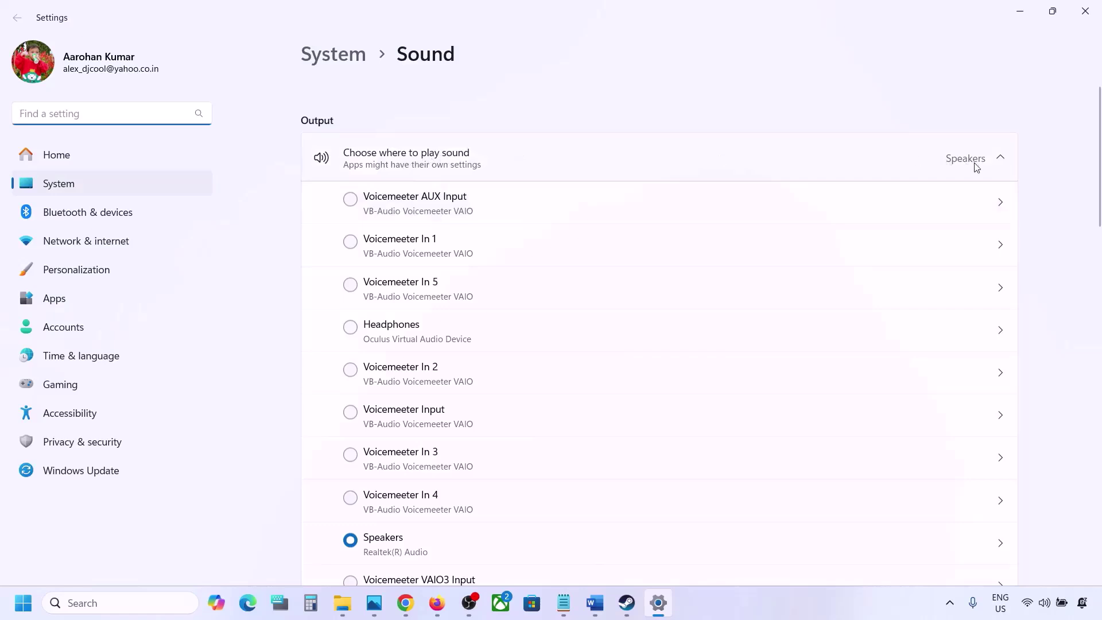
scroll(493, 406, "down", 2)
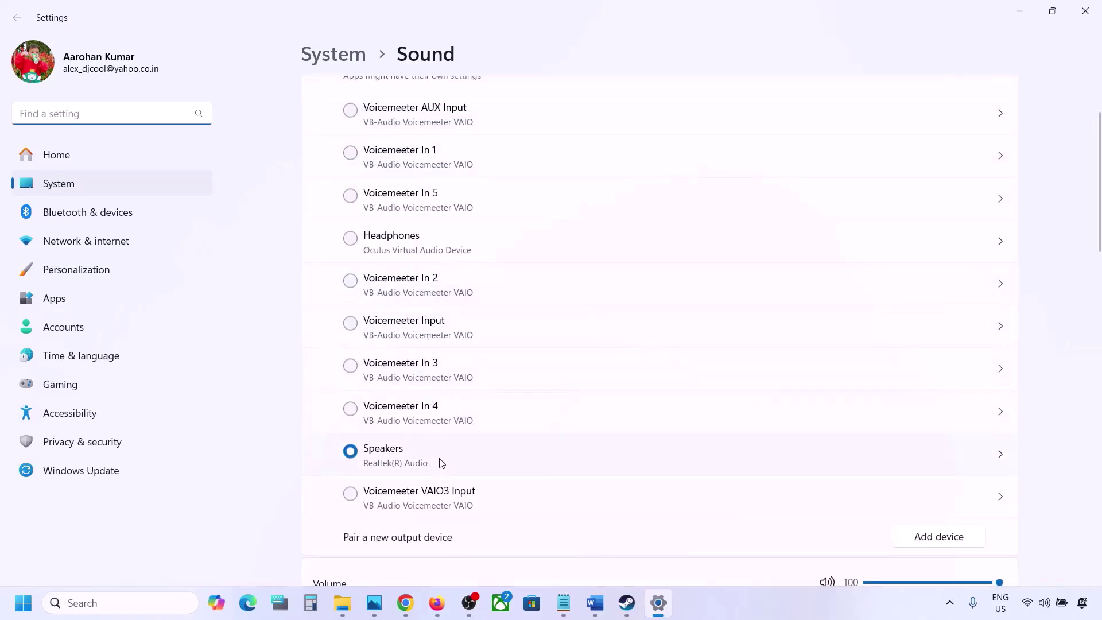
left_click(401, 457)
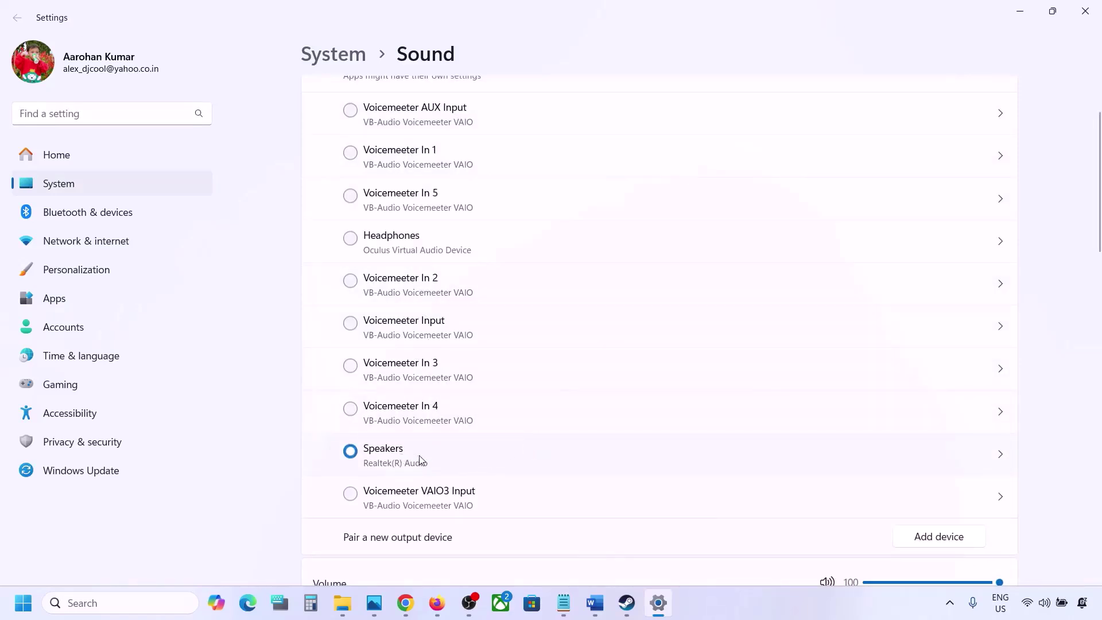
scroll(421, 460, "down", 5)
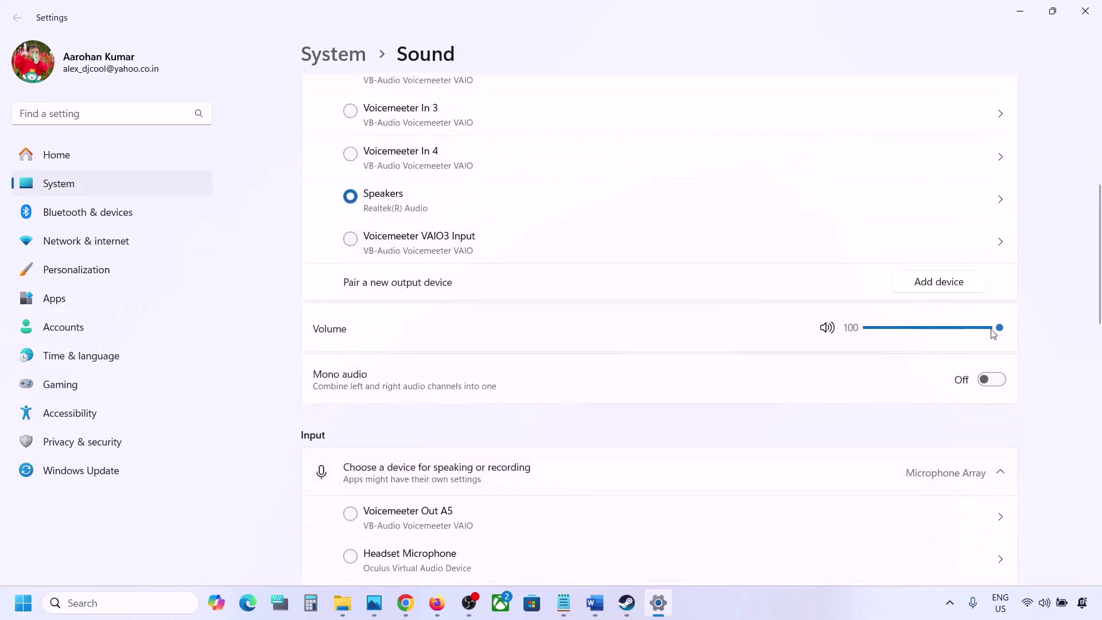
scroll(731, 413, "down", 5)
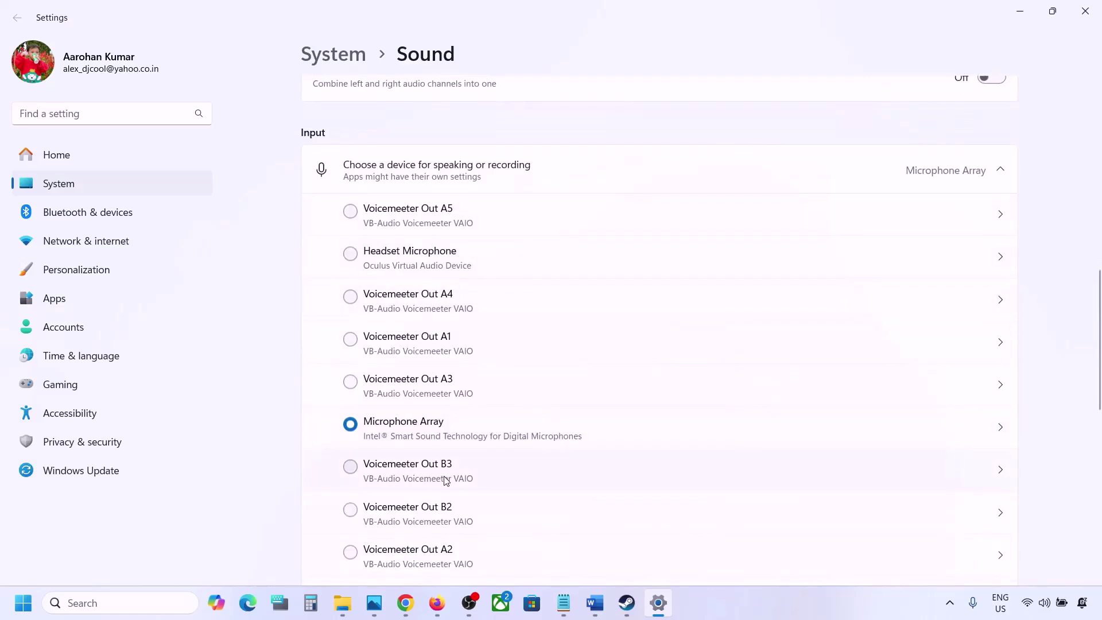
Scroll to the Input section to confirm Microphone Array at volume 100, then close Settings.
scroll(445, 479, "down", 1)
scroll(564, 417, "down", 1)
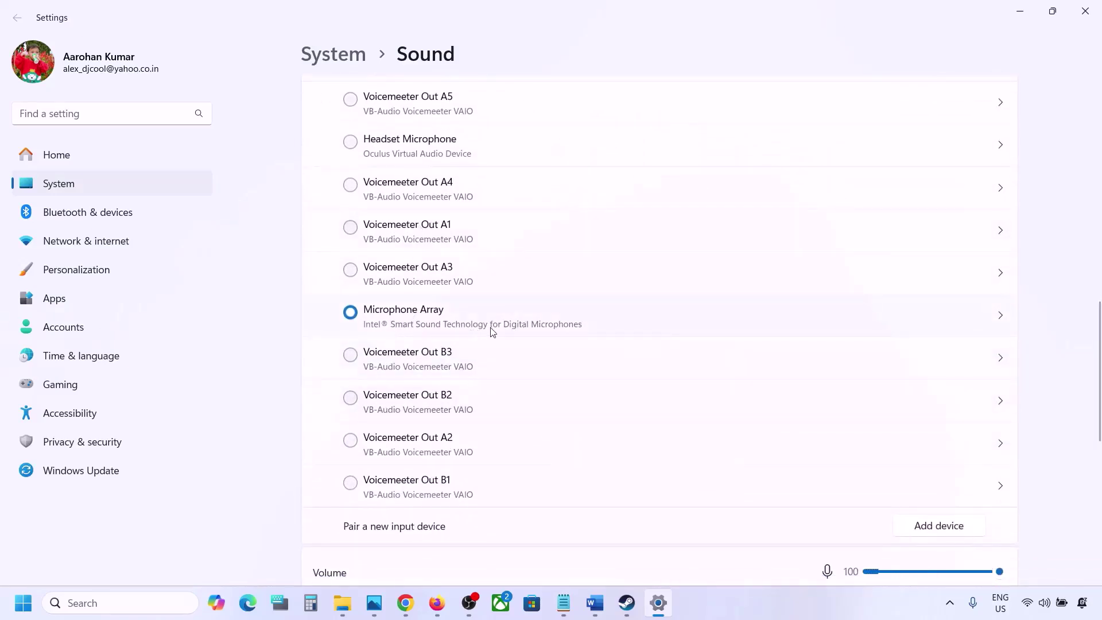
scroll(491, 330, "down", 3)
scroll(490, 276, "up", 1)
scroll(476, 278, "up", 1)
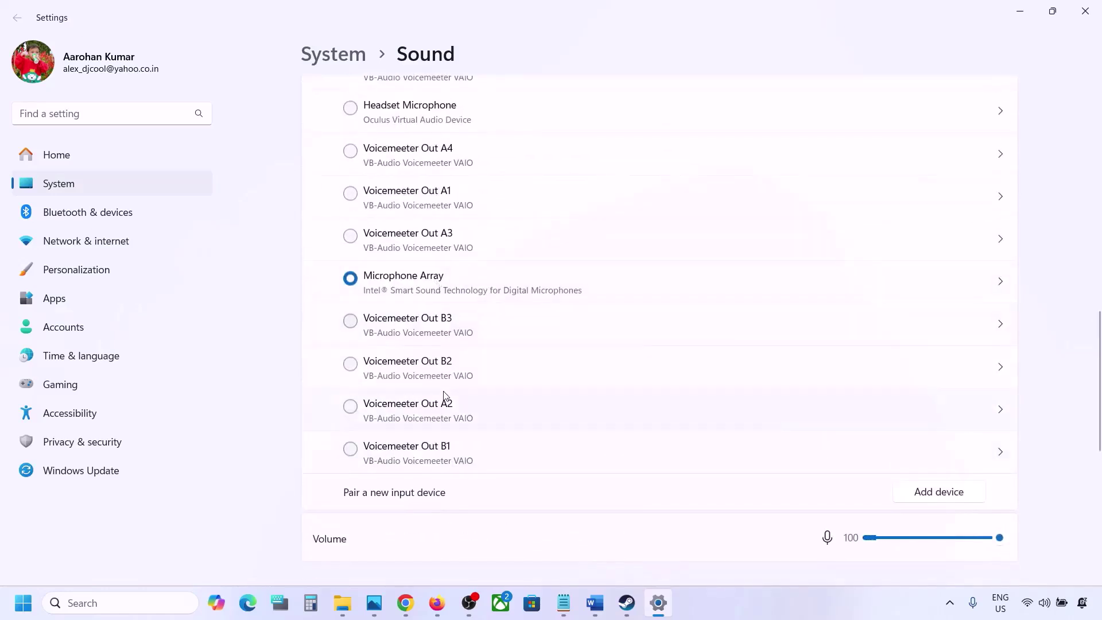
scroll(445, 396, "down", 3)
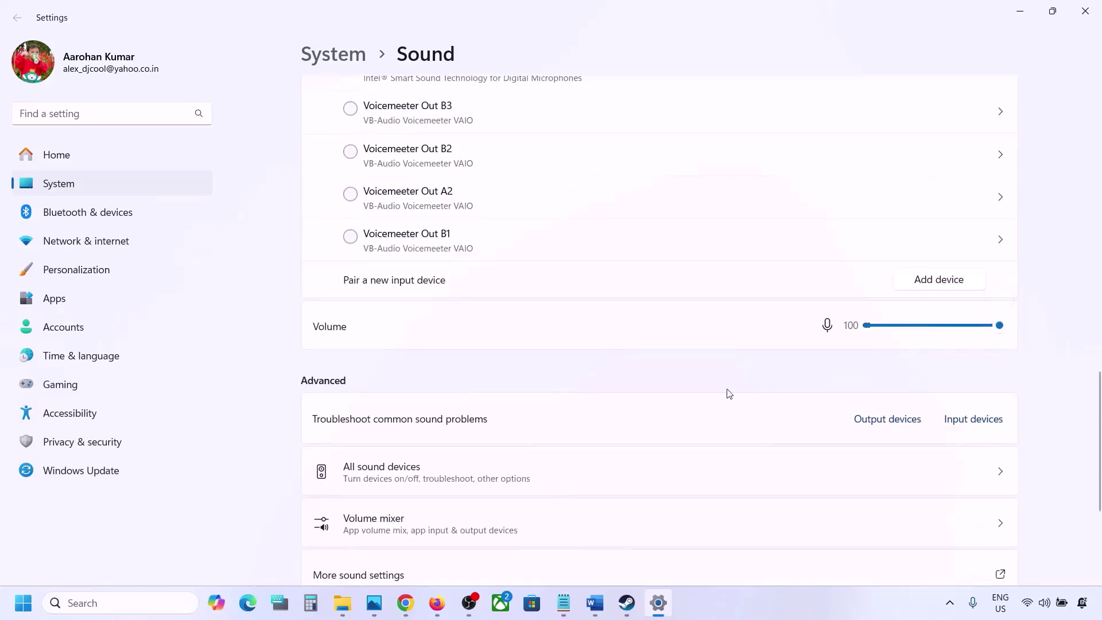
scroll(725, 391, "down", 1)
scroll(772, 340, "down", 2)
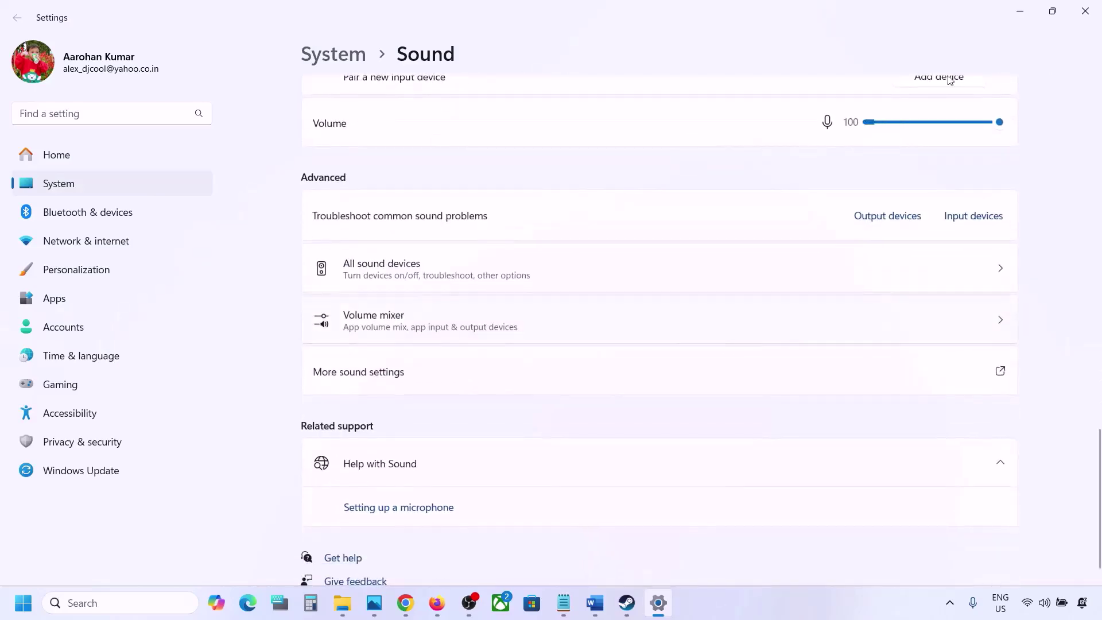
left_click(1086, 10)
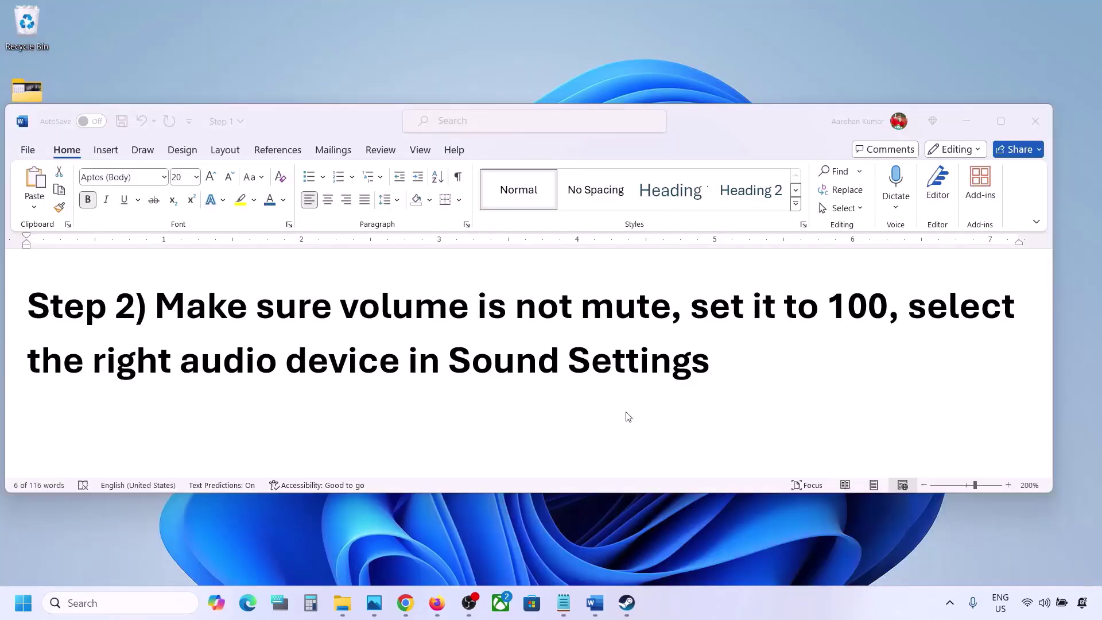
Scroll to Step 3 and highlight 'Restart the game' and 'Restart PC' in the Word notes.
scroll(505, 400, "down", 2)
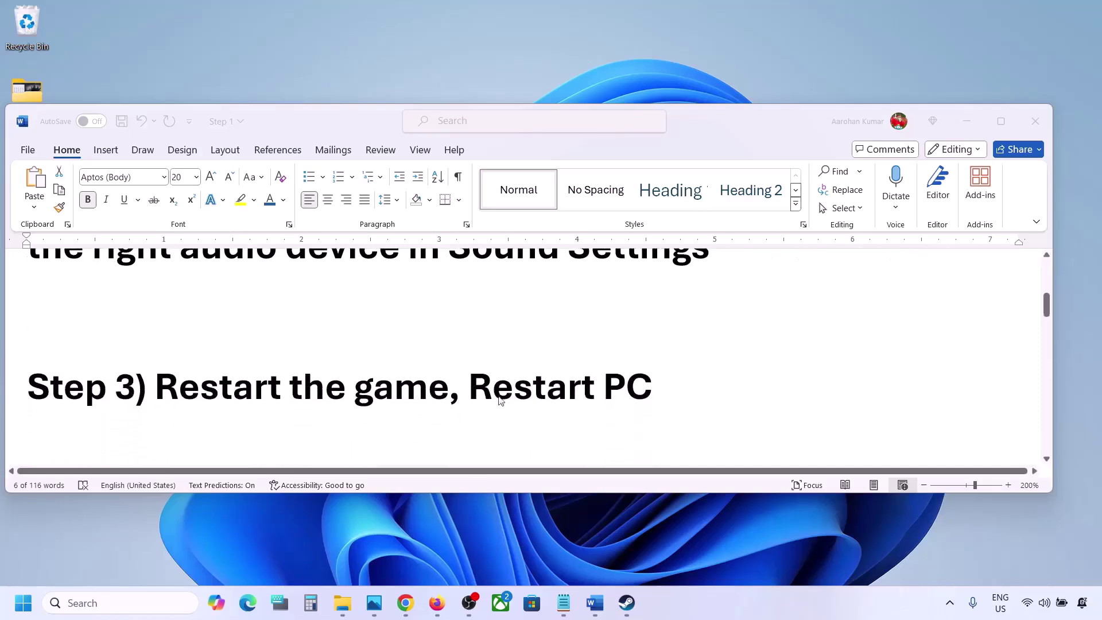
double_click(198, 386)
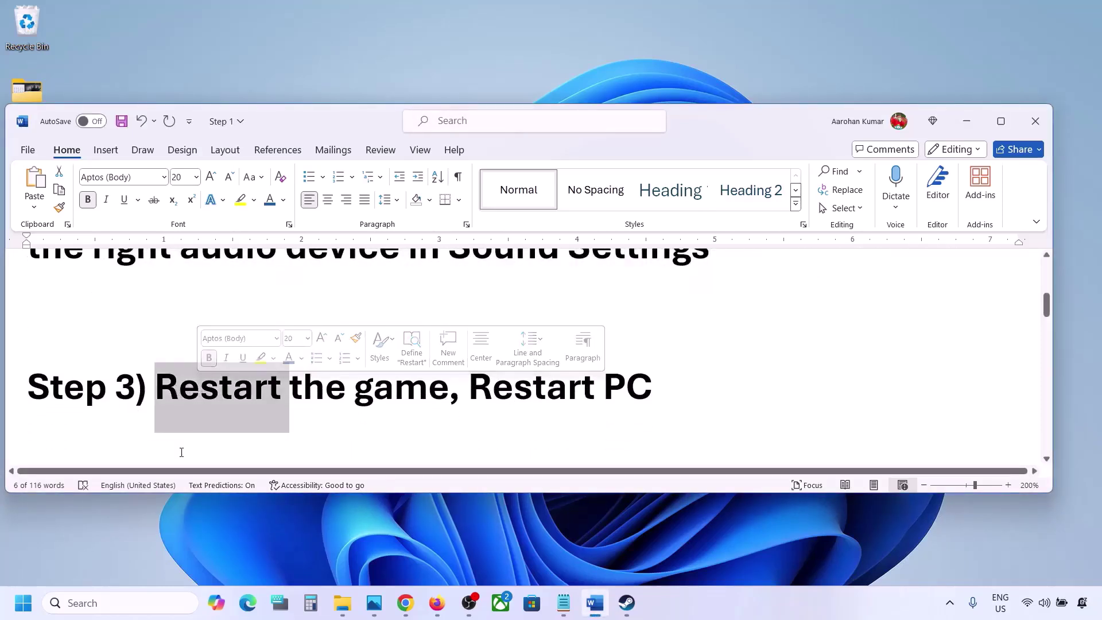
left_click(313, 385)
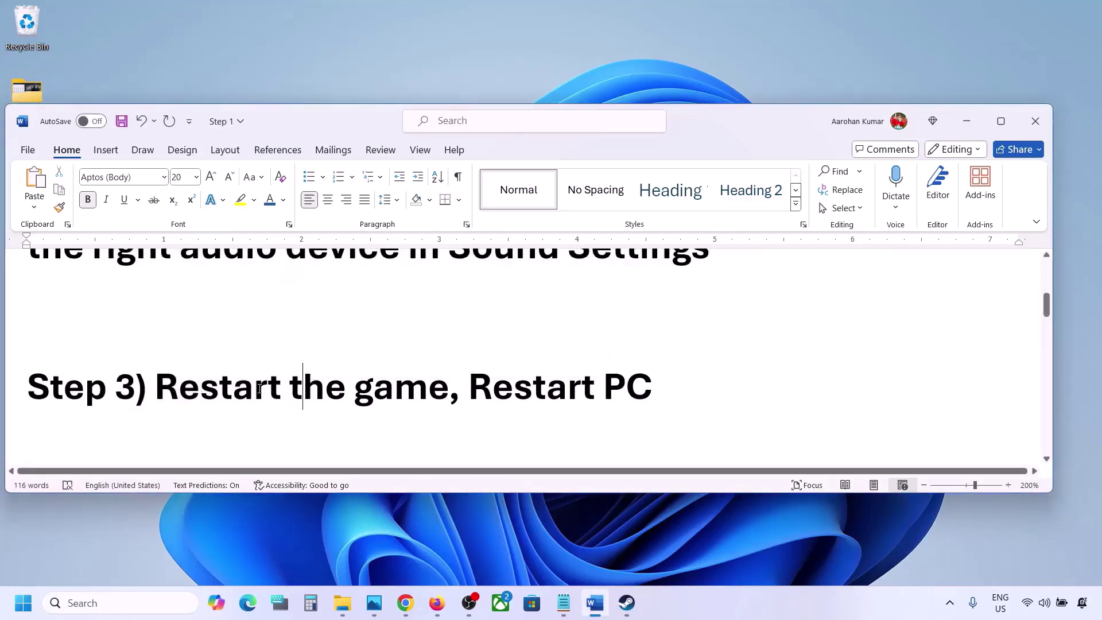
left_click_drag(195, 390, 365, 373)
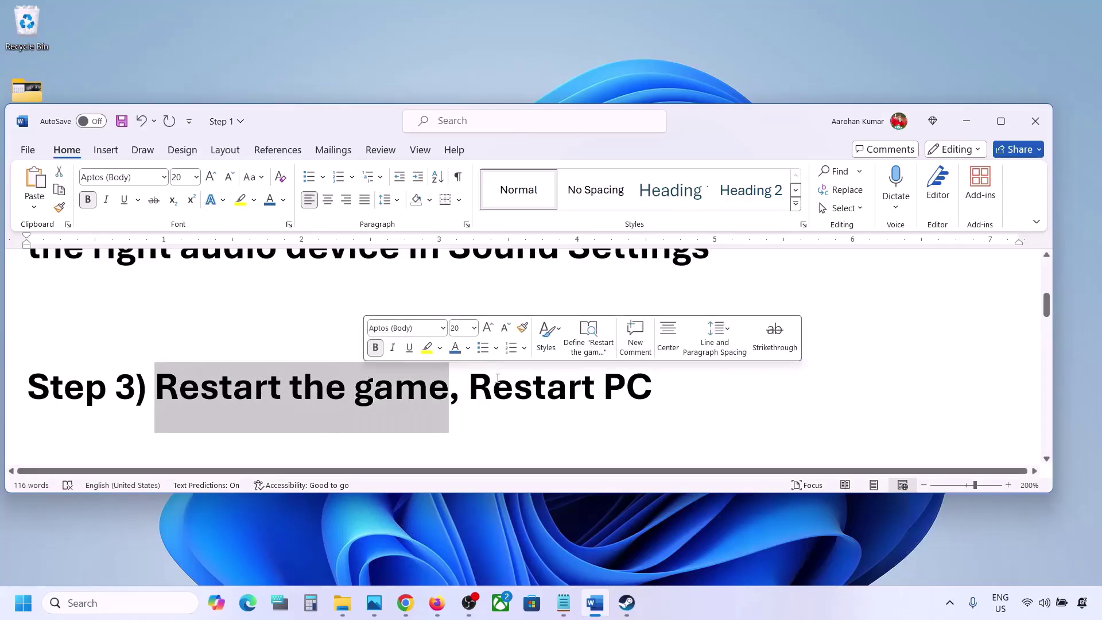
left_click_drag(469, 384, 652, 380)
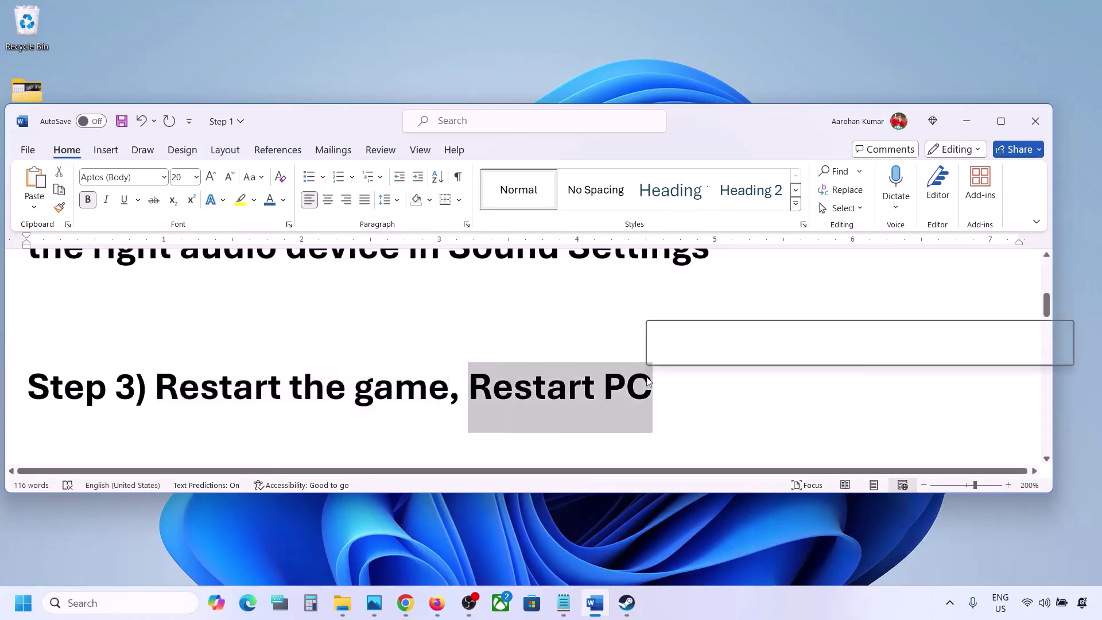